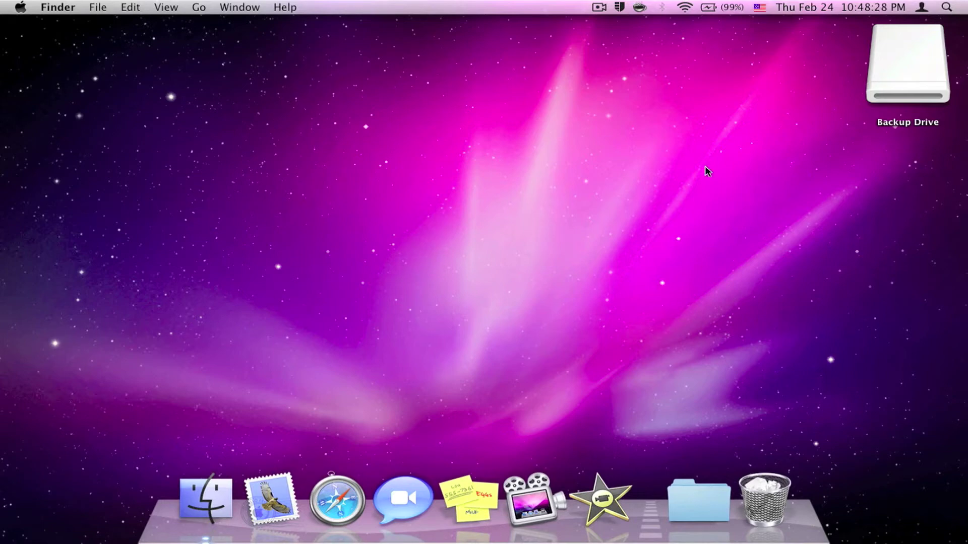
Launch QuickTime Player from Spotlight, start a New Screen Recording, and show its recording options.
click(946, 7)
key(Return)
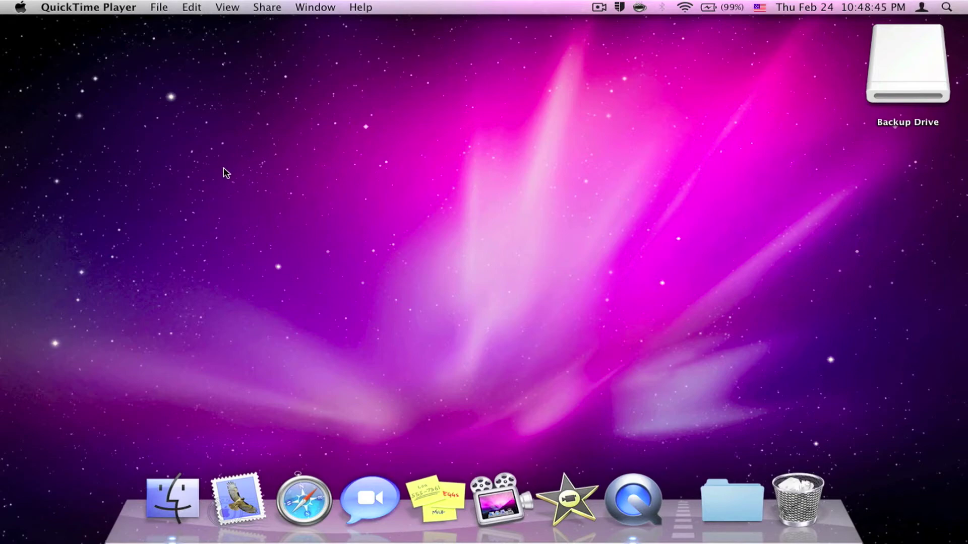
click(159, 6)
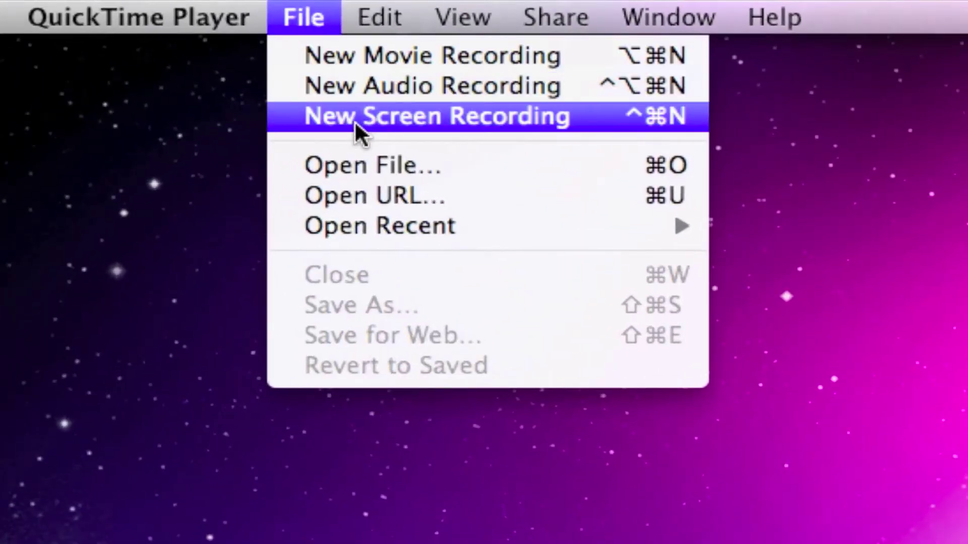
click(354, 121)
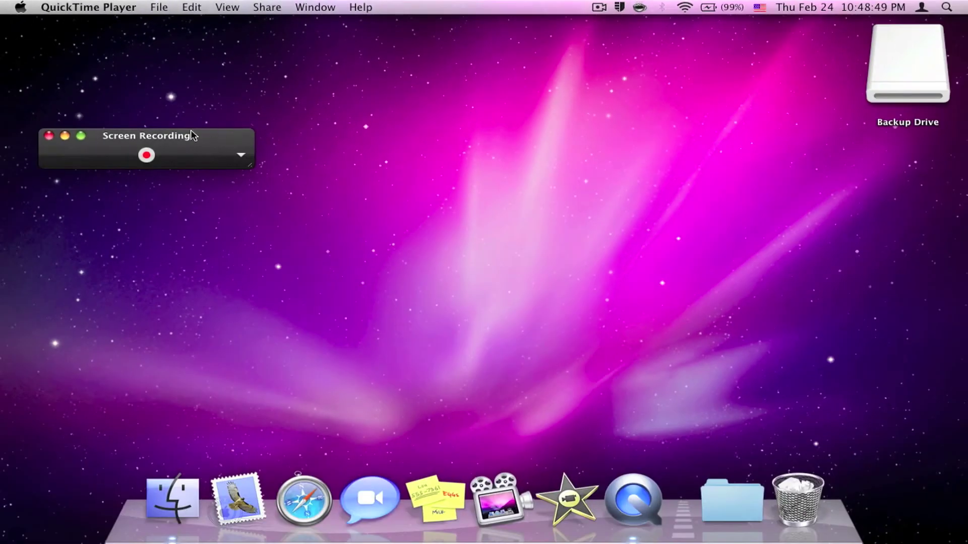
drag(168, 141, 234, 144)
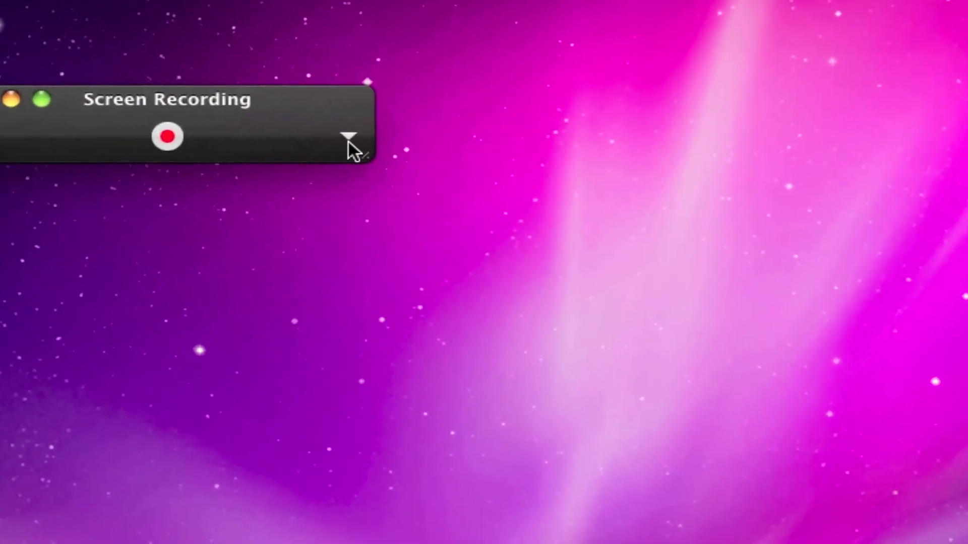
click(357, 153)
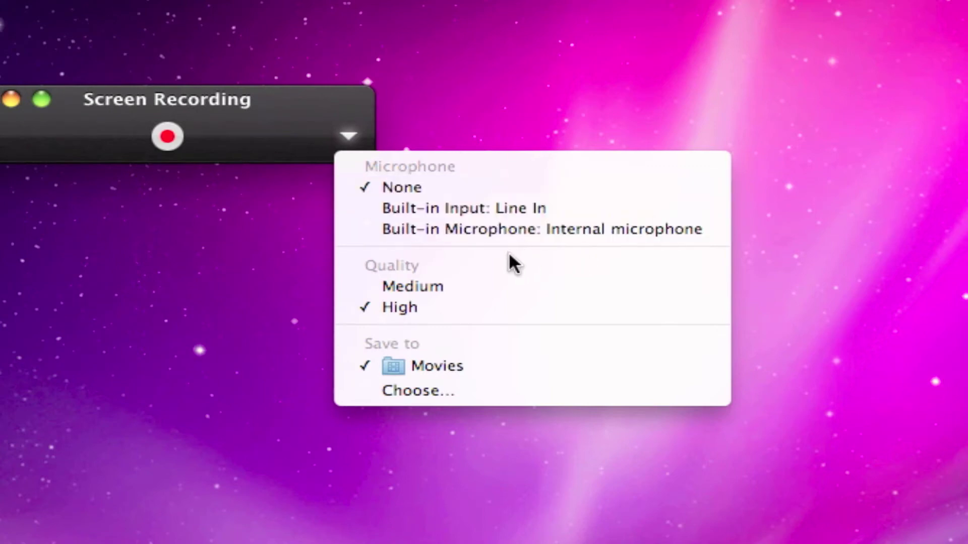
click(338, 110)
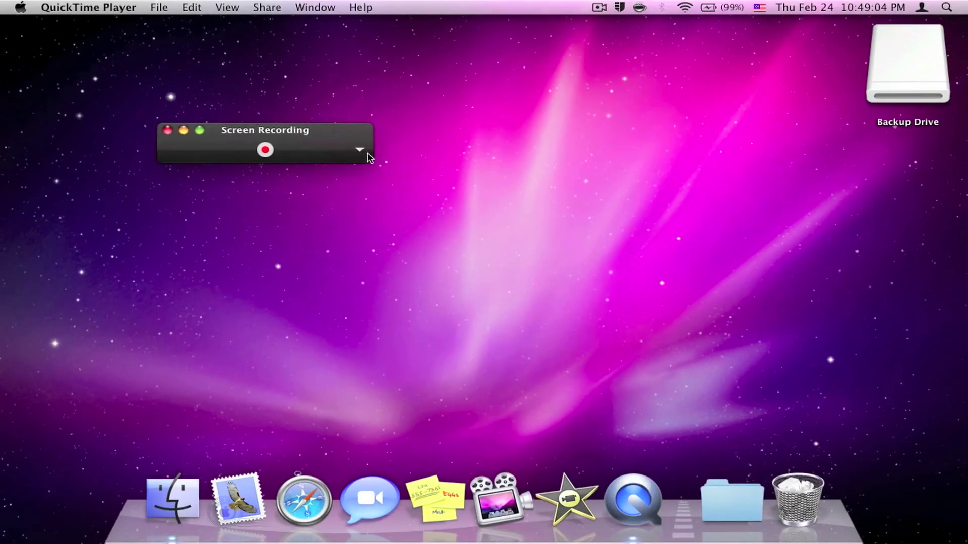
click(361, 149)
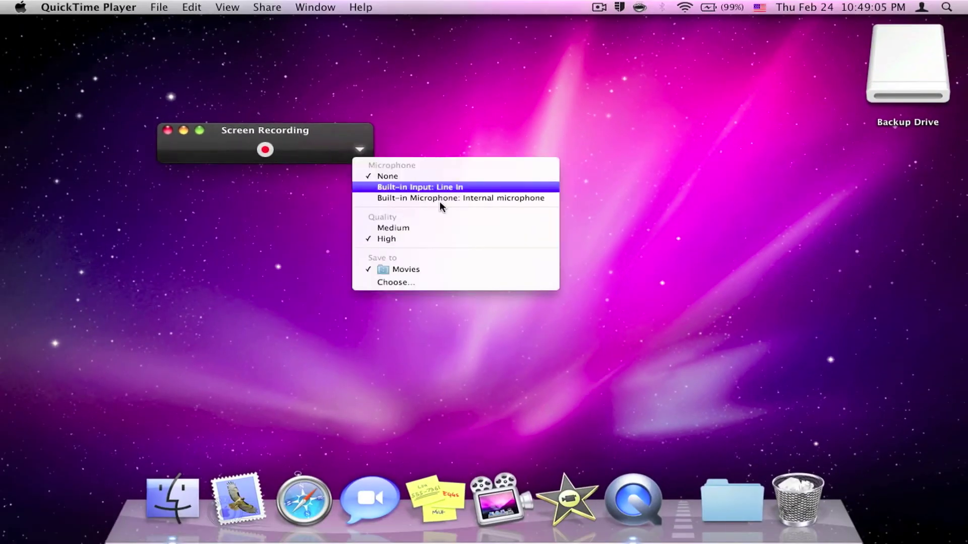
click(362, 145)
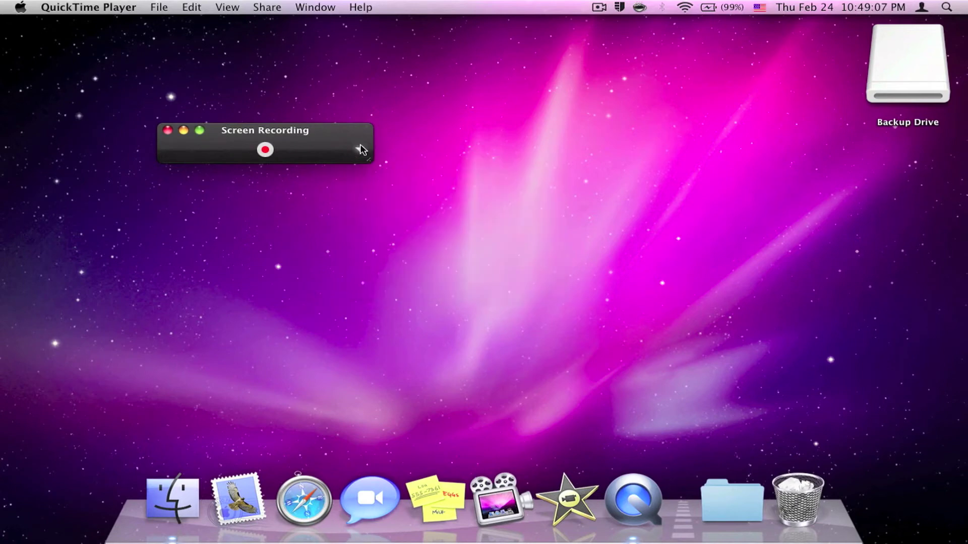
click(362, 156)
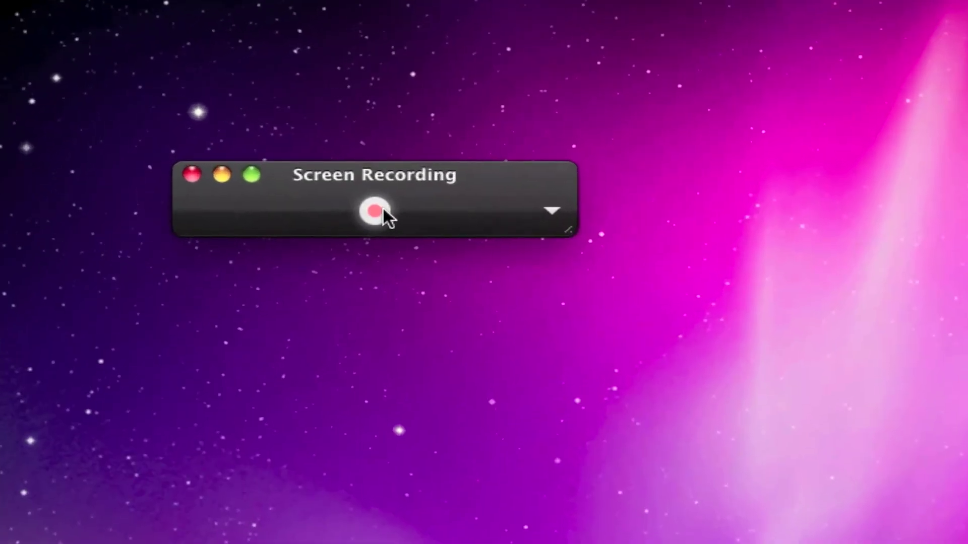
Start a screen recording, then stop it from the menu bar to produce Screen Recording.mov.
click(287, 161)
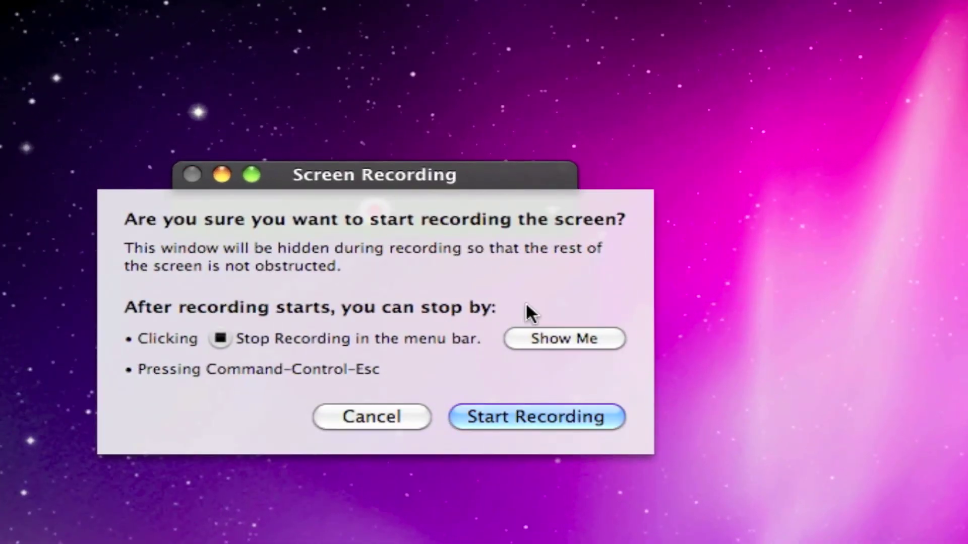
click(542, 417)
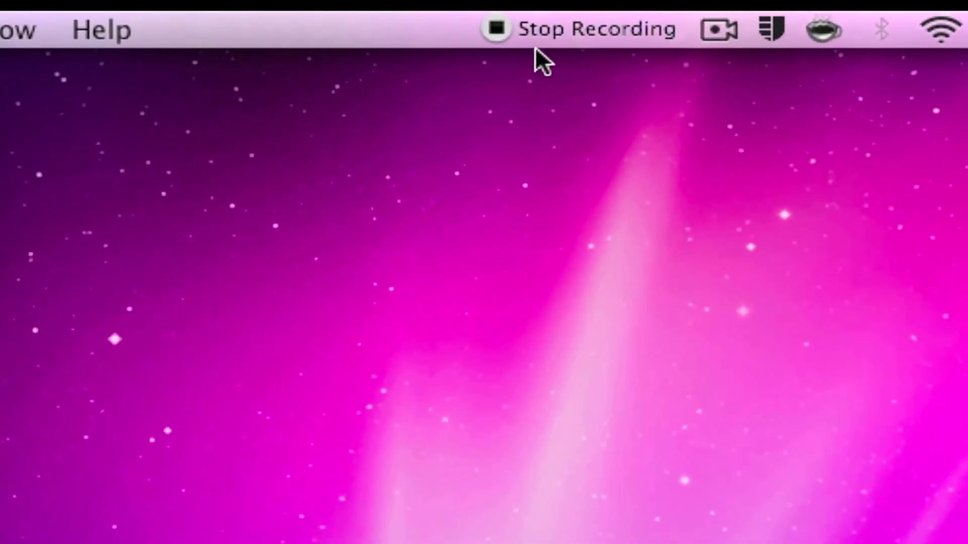
click(575, 28)
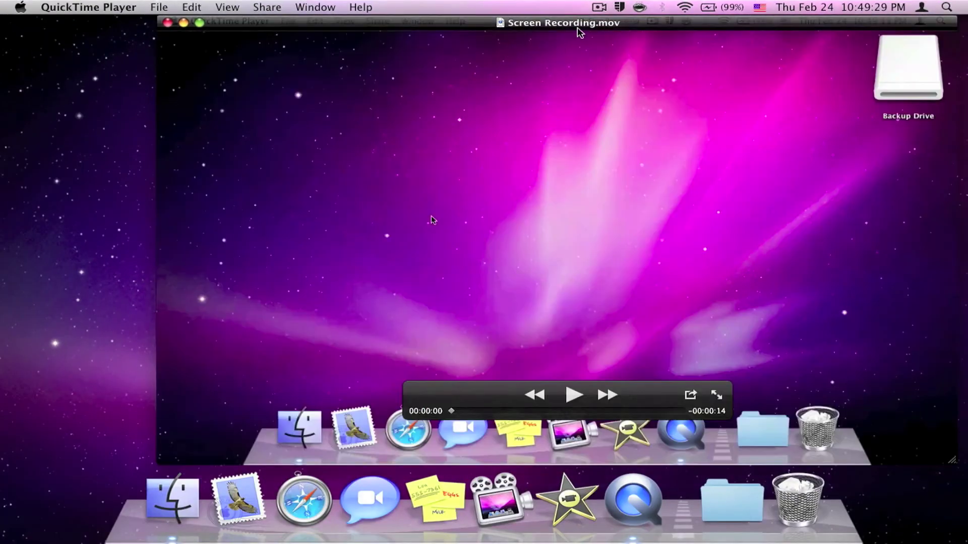
drag(579, 31, 497, 22)
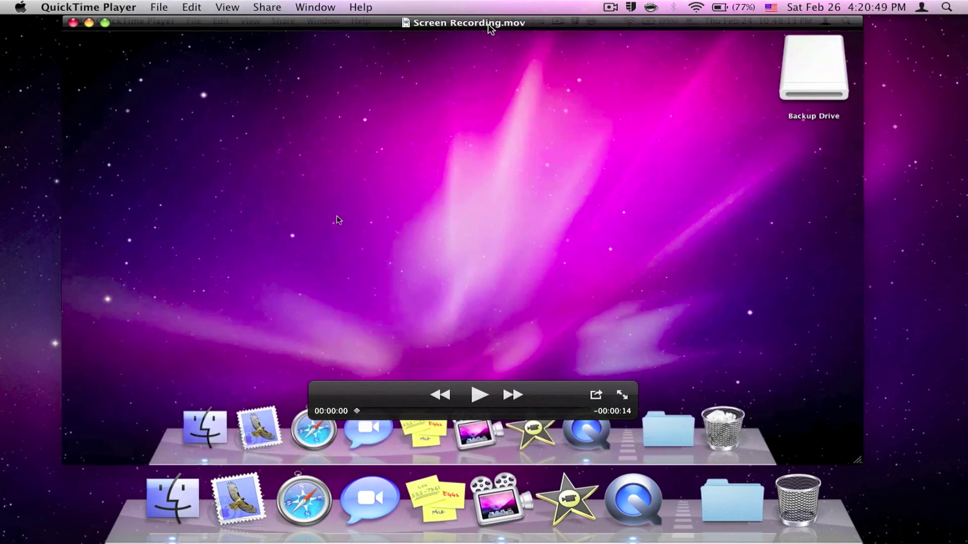
drag(490, 29, 499, 29)
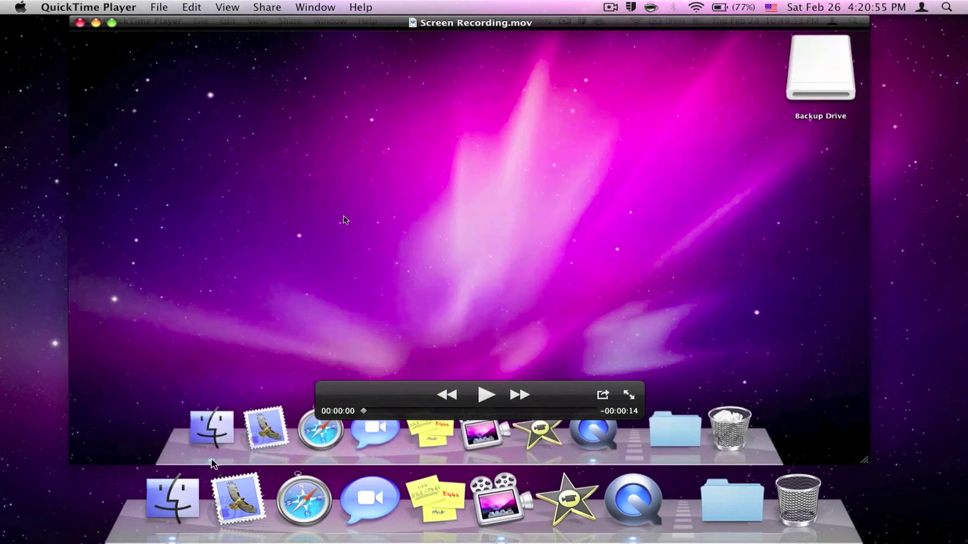
Open a Finder window on the Movies folder and select Screen Recording.mov.
click(173, 497)
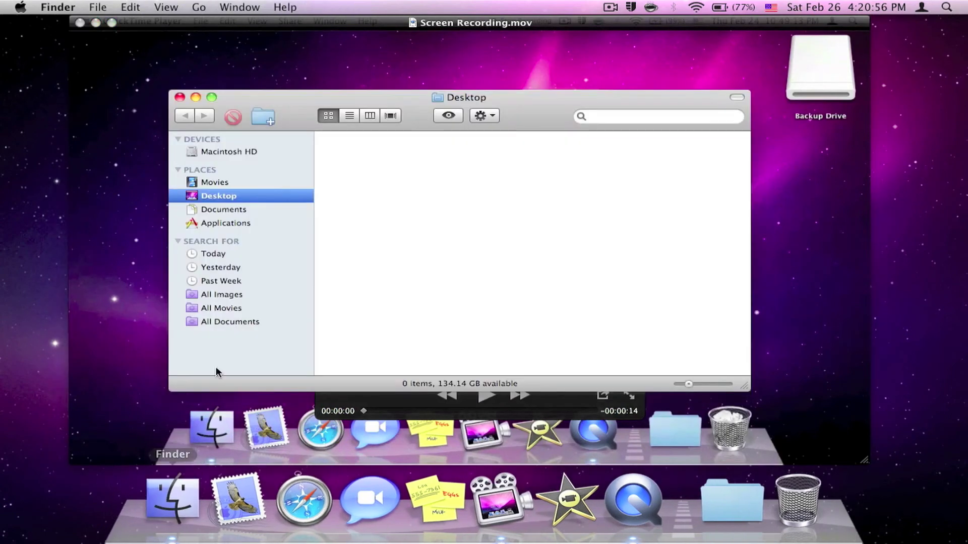
click(229, 184)
drag(545, 97, 557, 88)
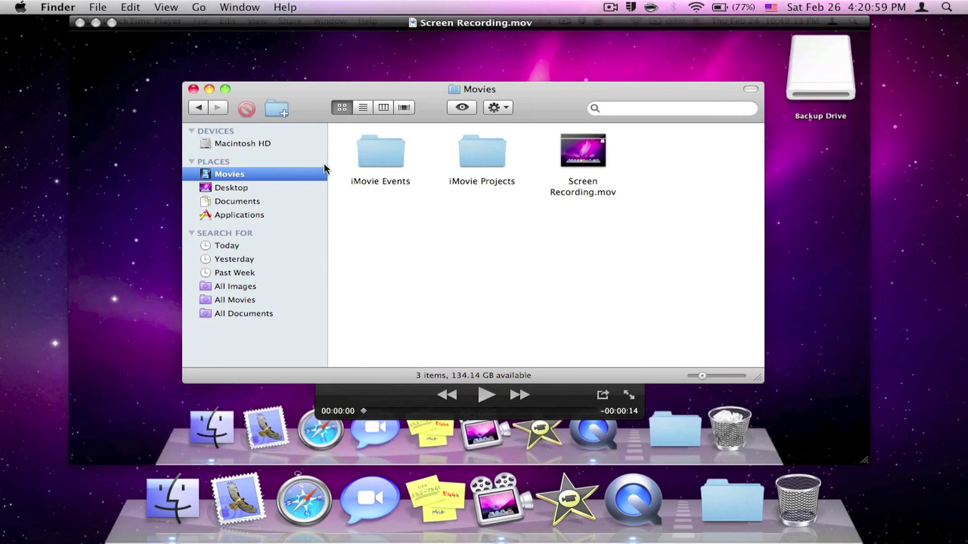
click(584, 155)
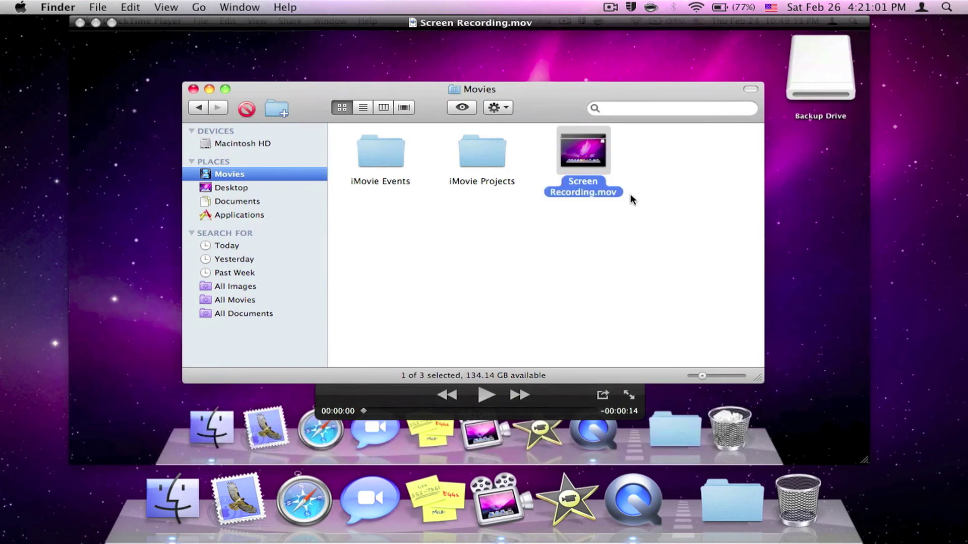